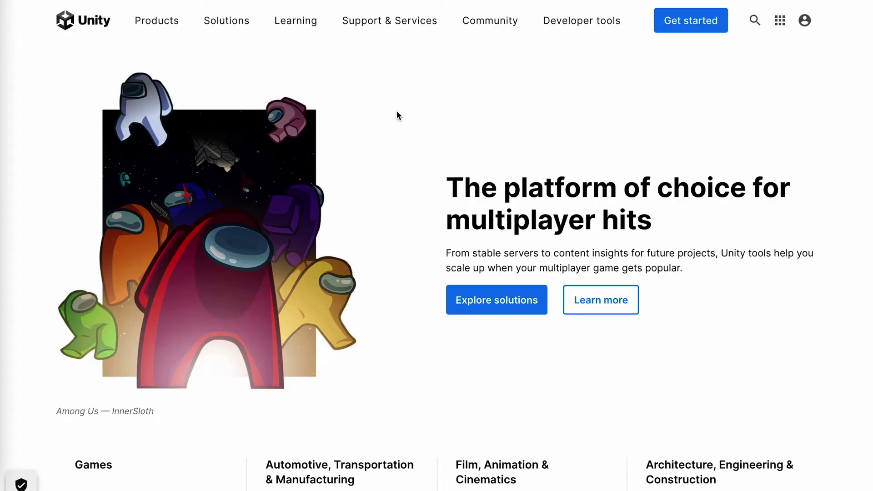
# - Scroll down the unity.com homepage past Featured products to the 'Everything you need to succeed' section
pyautogui.scroll(-3, 397, 110)
pyautogui.scroll(-10, 396, 111)
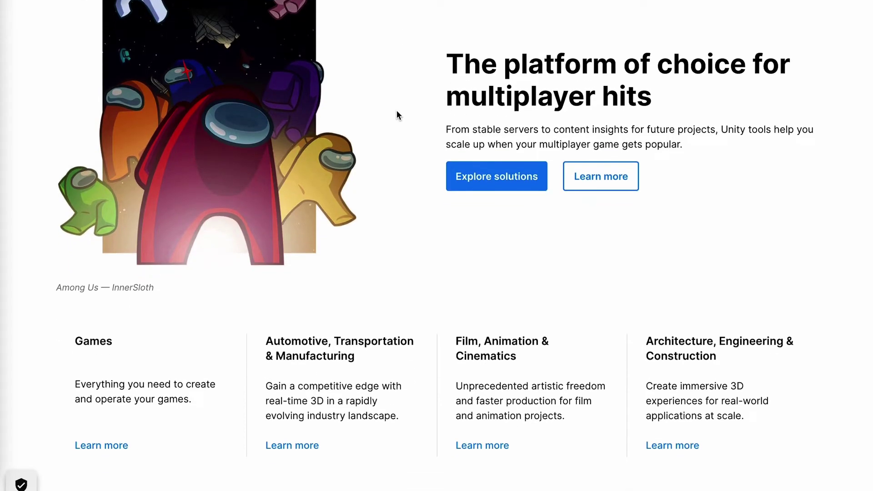
pyautogui.scroll(-10, 399, 117)
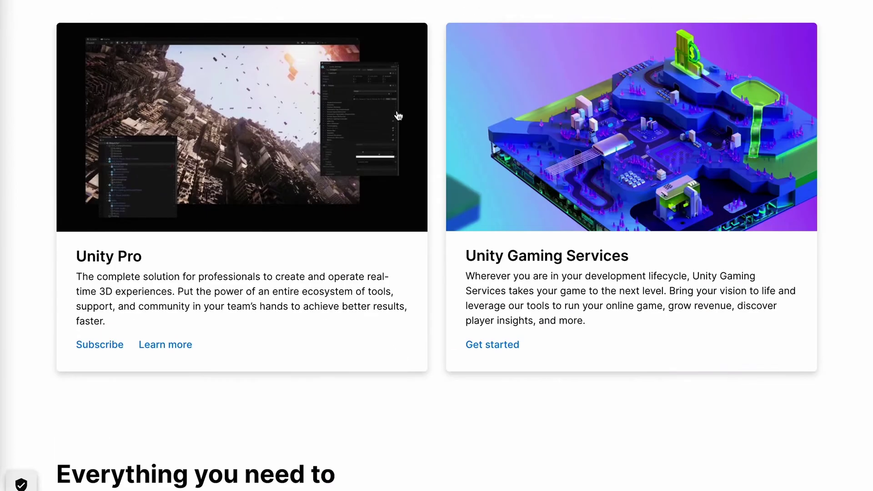
pyautogui.scroll(-5, 399, 117)
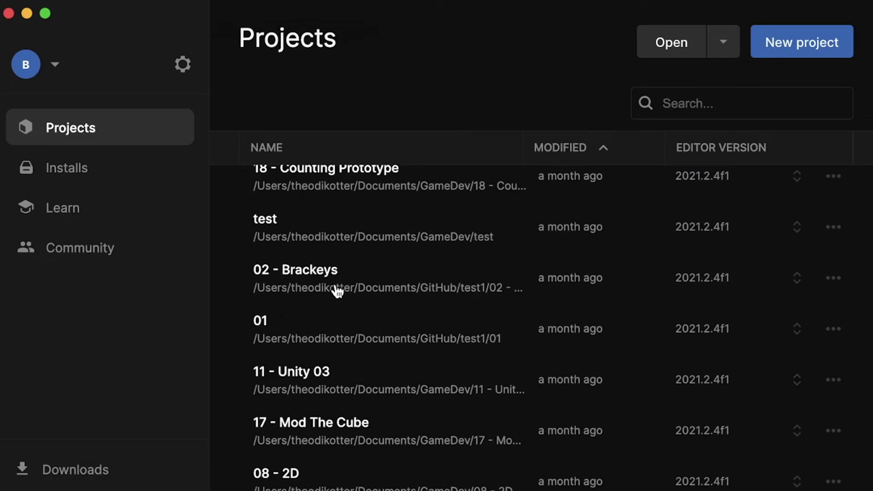
pyautogui.scroll(-4, 338, 289)
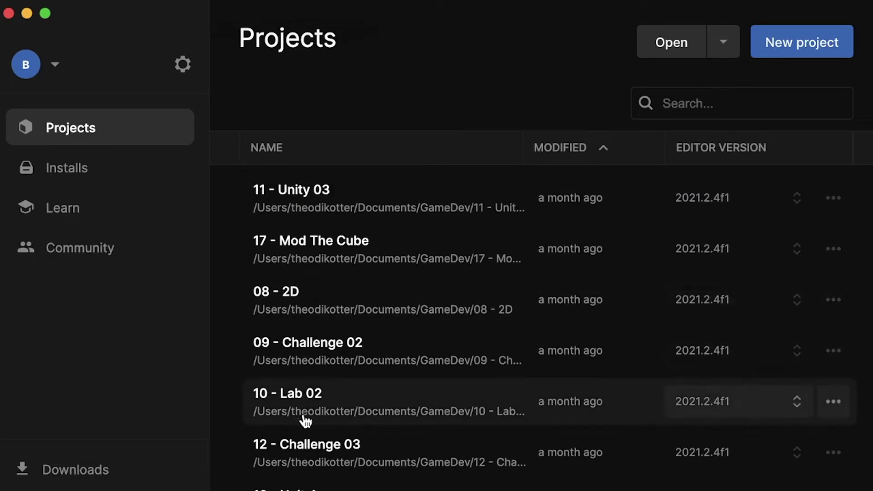
# - Scroll up through Unity Hub's Projects list to find an early practice project
pyautogui.scroll(4, 303, 420)
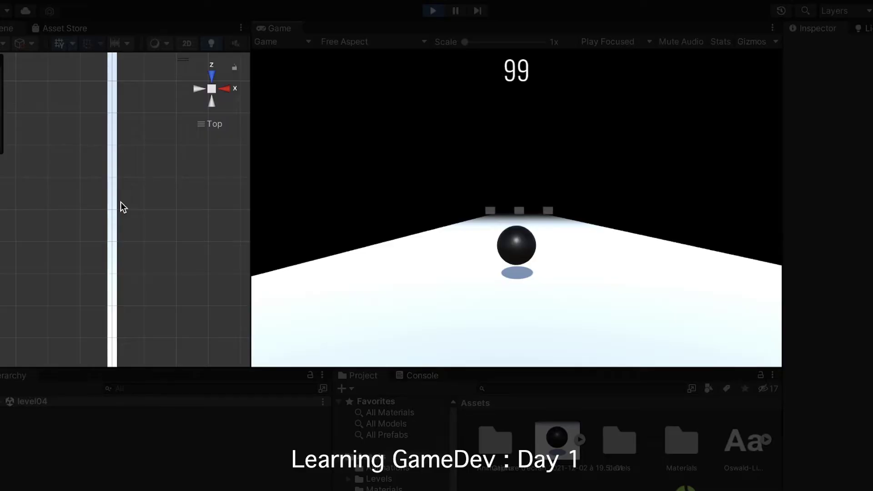
# - Play-test the ball track, dodge projectiles in Lab02 with A/D, and jump obstacles in Prototype 3
pyautogui.press('a')
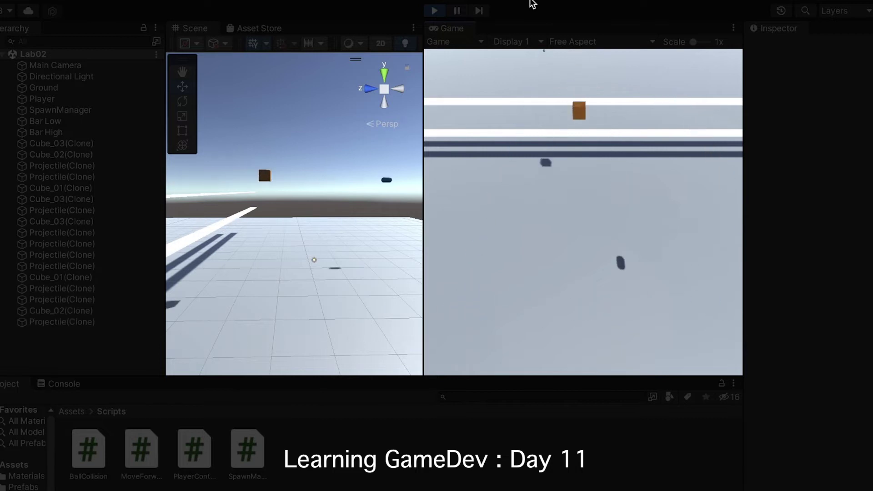
pyautogui.press('a')
pyautogui.press('d')
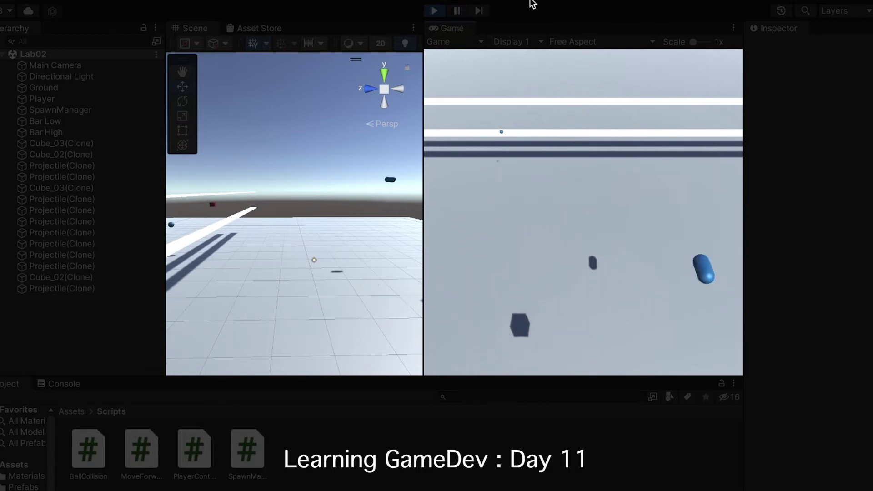
pyautogui.press('a')
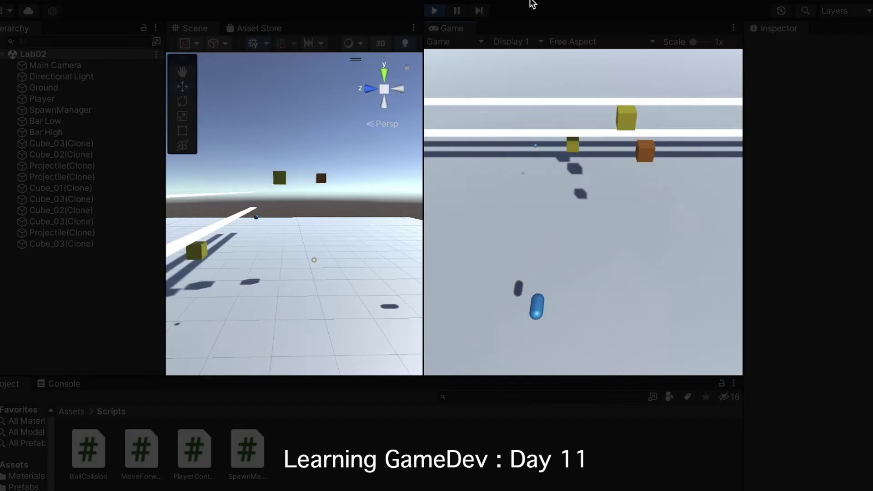
pyautogui.press('d')
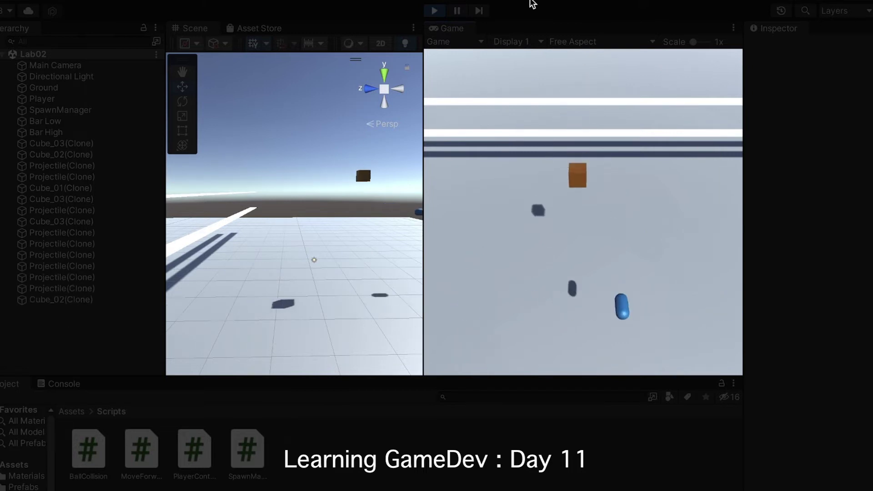
pyautogui.press('d')
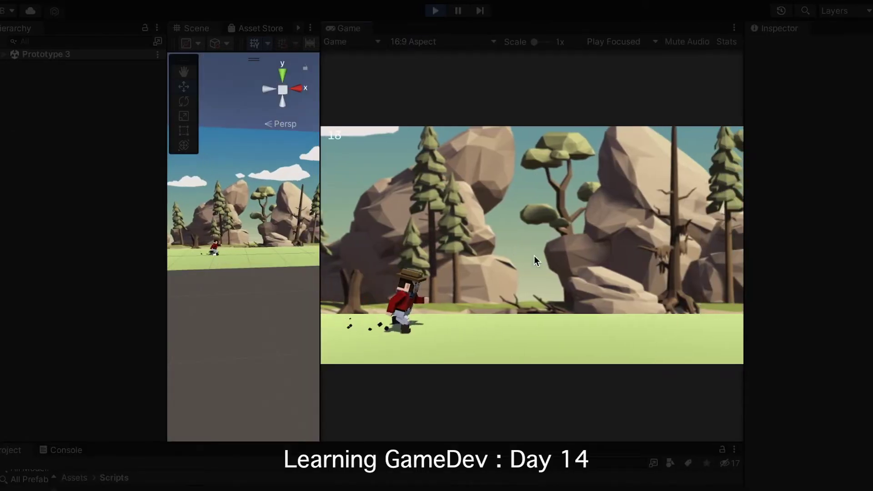
pyautogui.press('space')
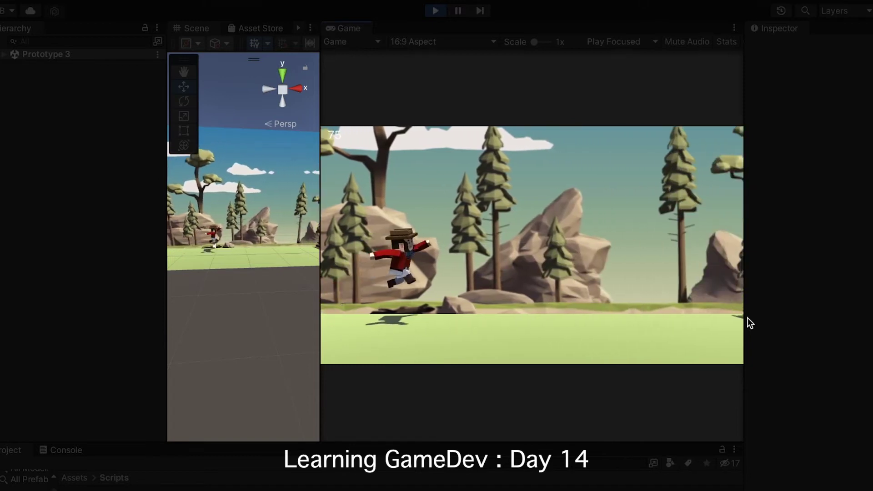
pyautogui.press('space')
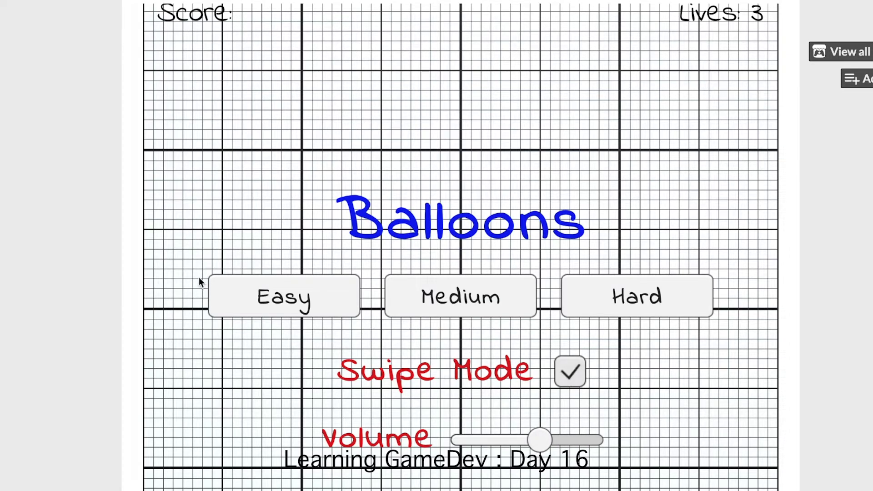
# - Start the Balloons game on Easy difficulty
pyautogui.click(295, 282)
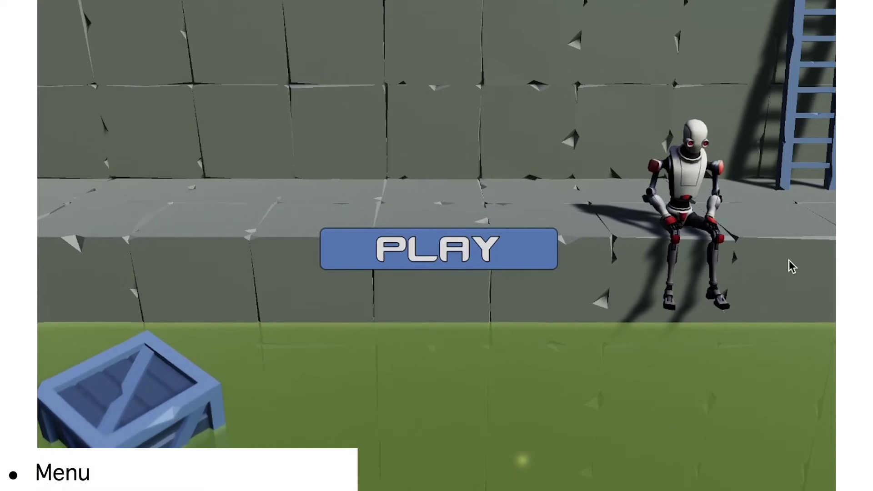
# - Start the platformer level, pause it, return to the main menu, and start again
pyautogui.click(453, 250)
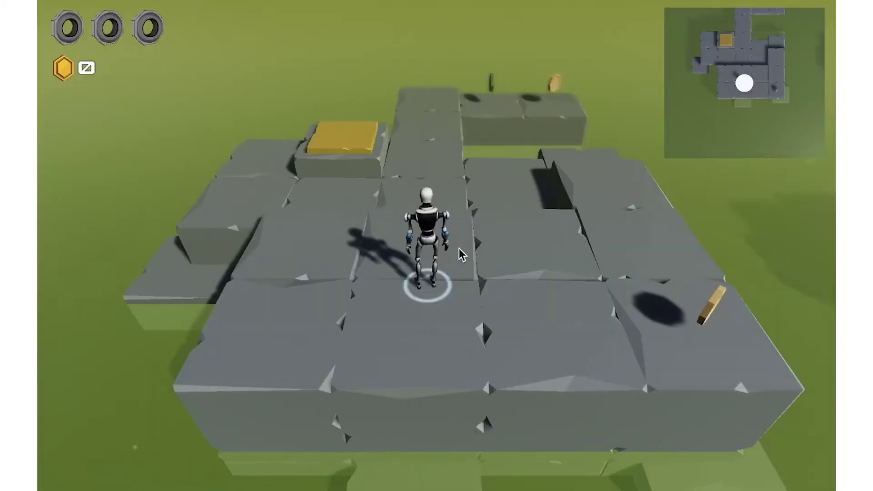
pyautogui.press('Escape')
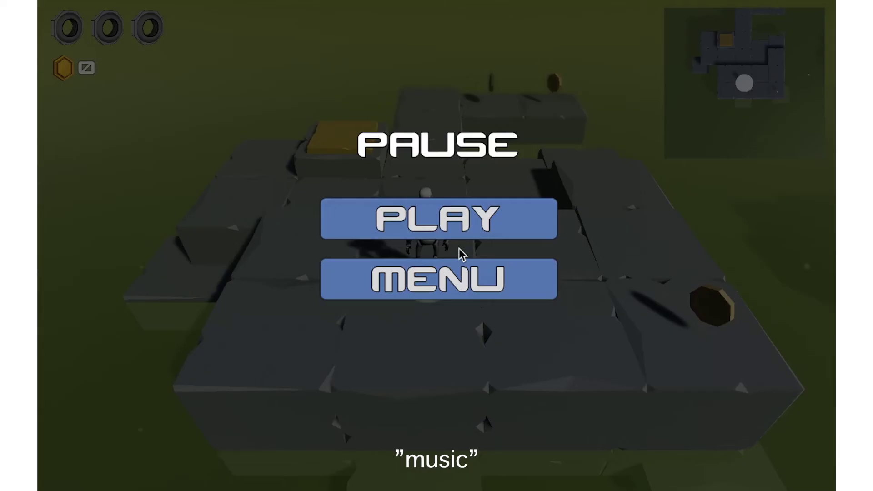
pyautogui.click(458, 278)
pyautogui.click(456, 262)
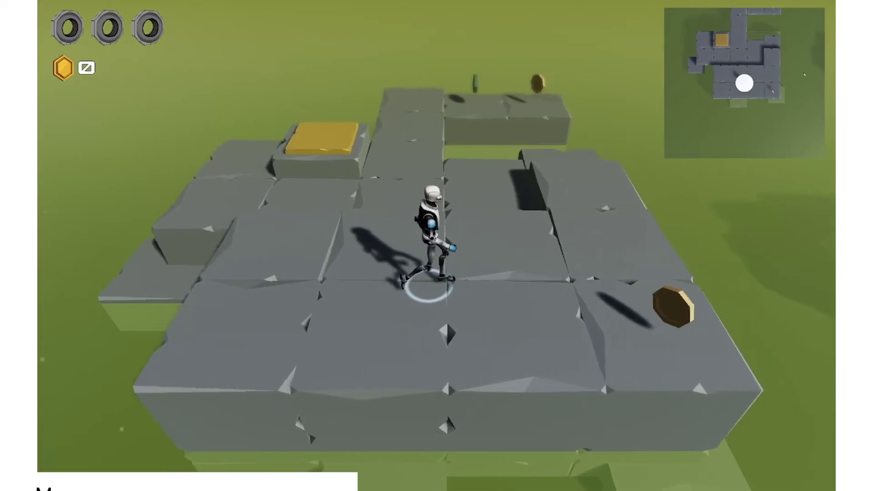
# - Walk the robot to collect the coin and jump onto the yellow block
pyautogui.press('w')
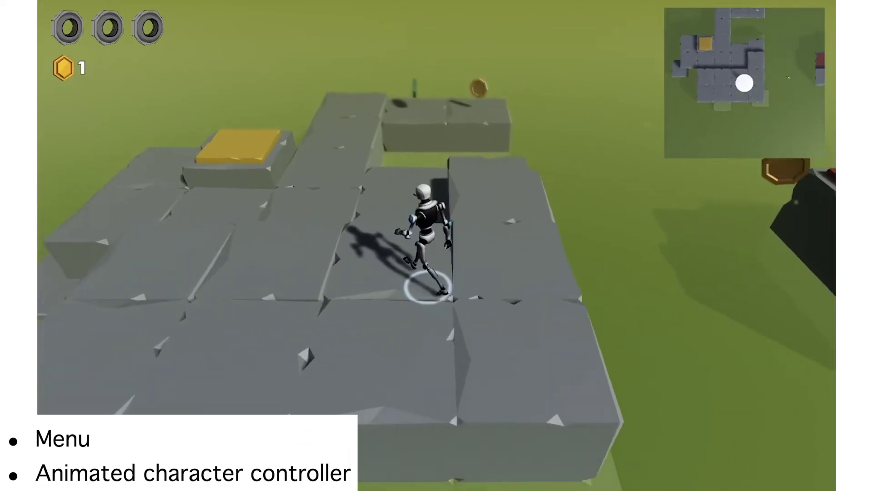
pyautogui.press('a')
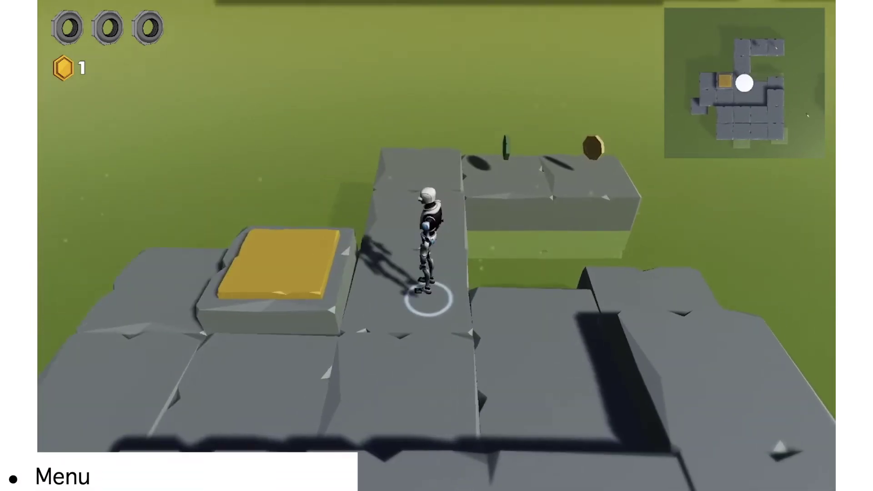
pyautogui.press('space')
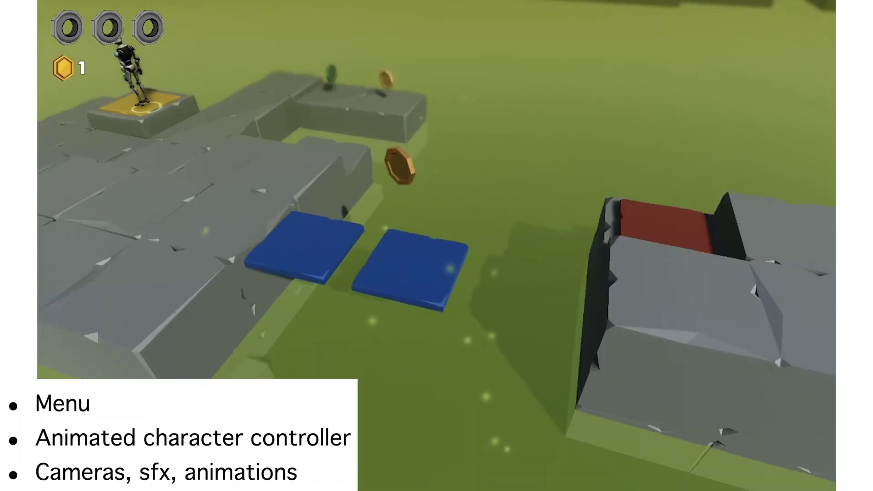
pyautogui.press('s')
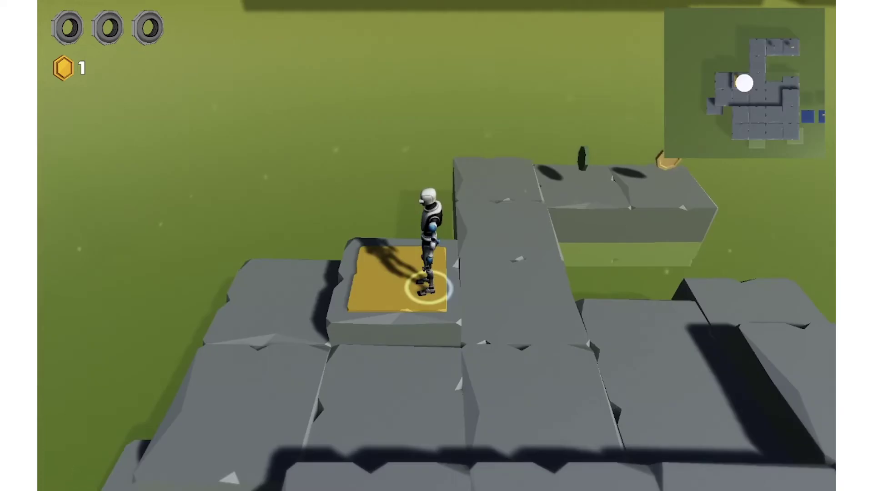
pyautogui.press('s')
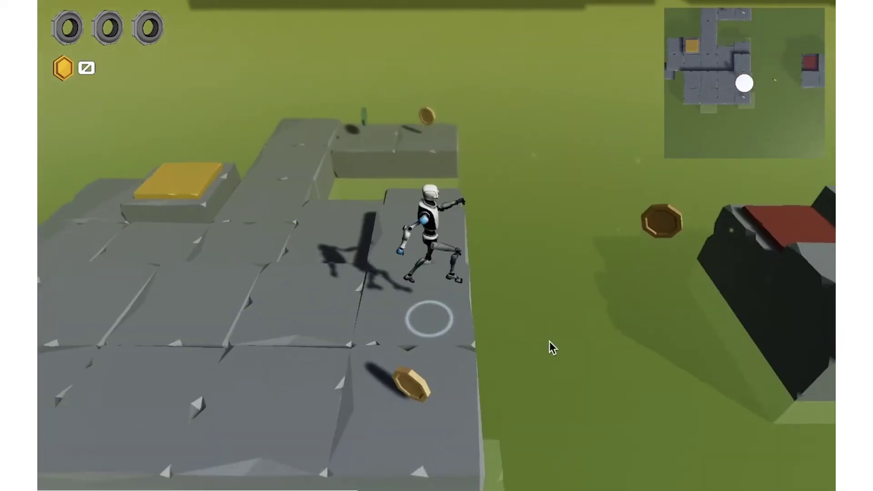
pyautogui.press('d')
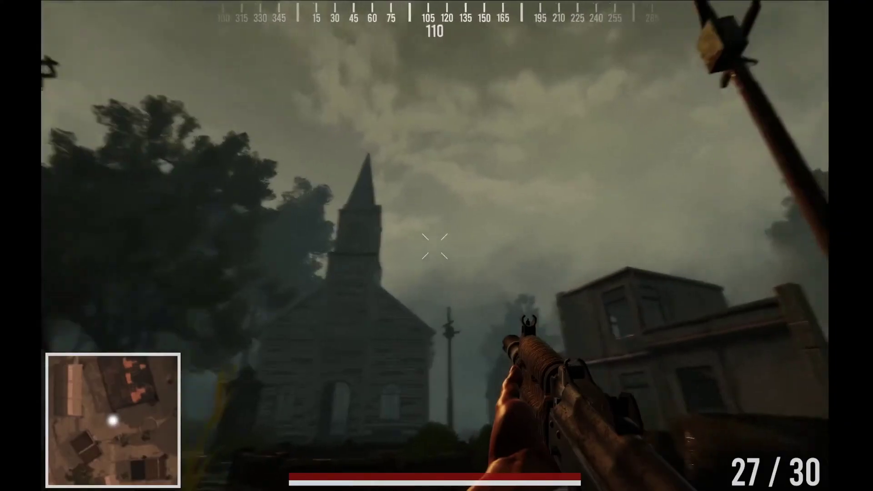
# - Advance toward the church through the fog, shooting forest enemies and reloading the rifle
pyautogui.press('w')
pyautogui.click(435, 246)
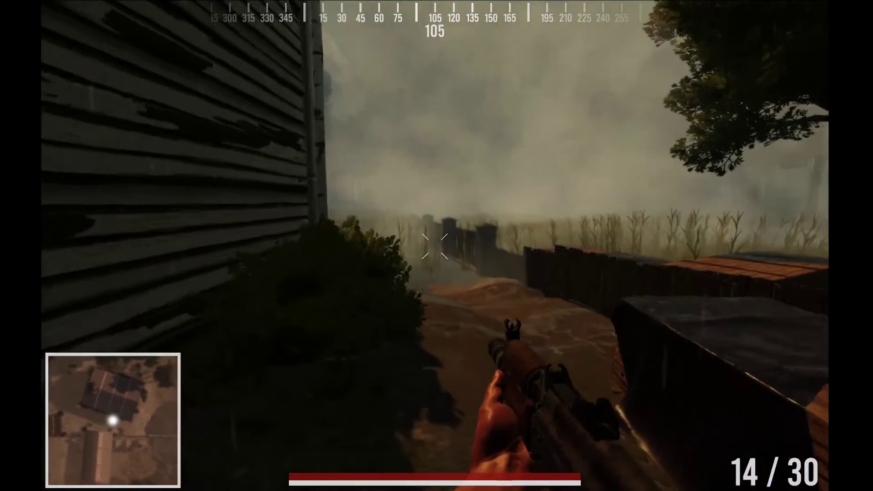
pyautogui.press('w')
pyautogui.press('r')
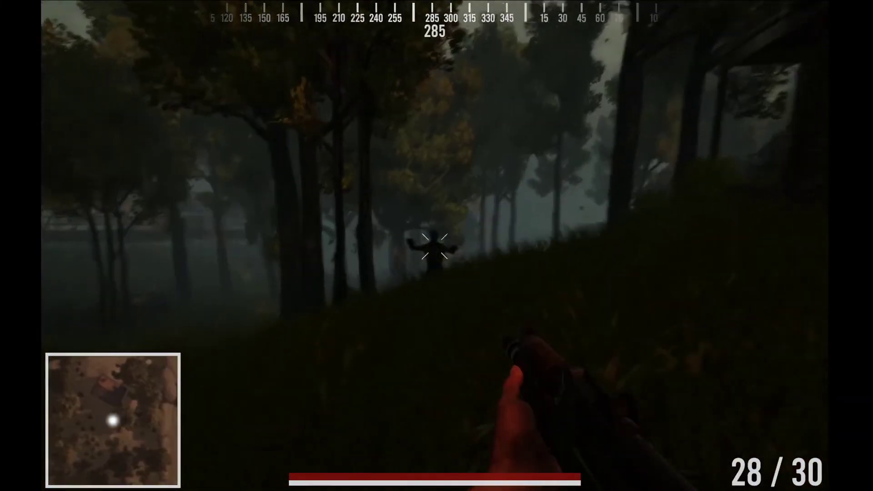
pyautogui.click(435, 246)
pyautogui.click(434, 247)
pyautogui.click(435, 246)
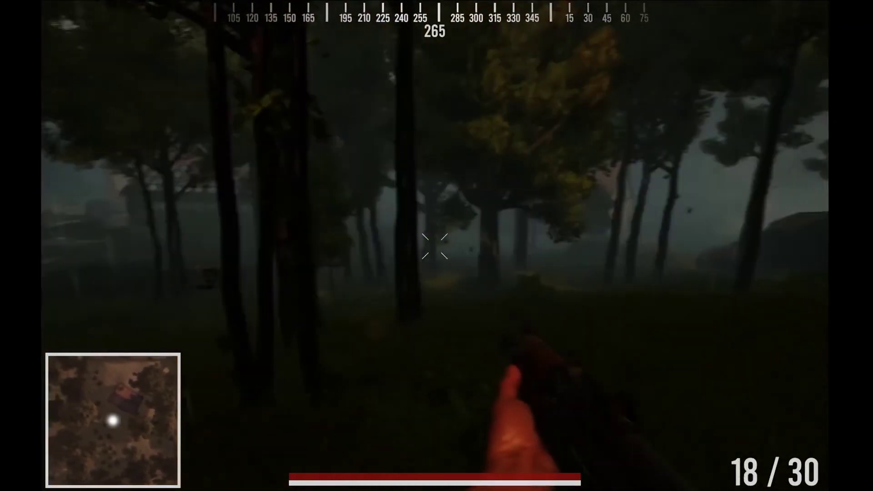
pyautogui.press('r')
# - Fight through the cabin and arched-window room, firing at boxes and approaching enemies
pyautogui.click(435, 247)
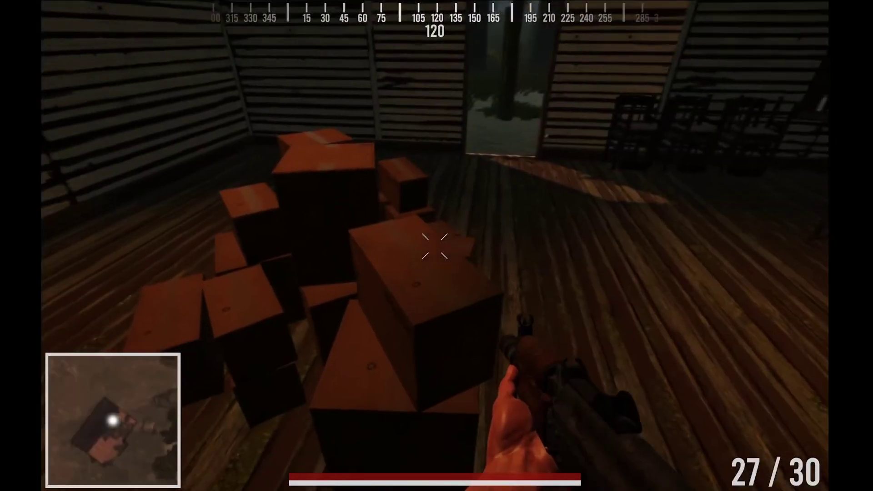
pyautogui.click(435, 247)
pyautogui.click(435, 247)
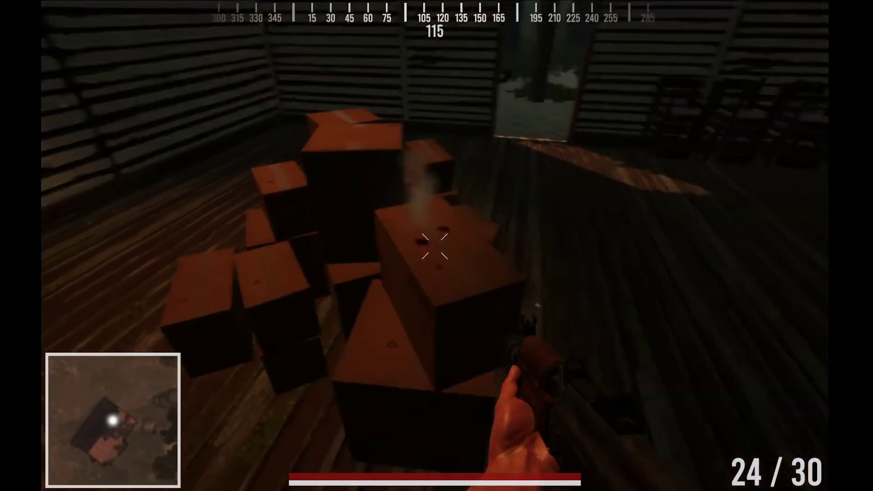
pyautogui.click(435, 246)
pyautogui.click(434, 247)
pyautogui.click(434, 247)
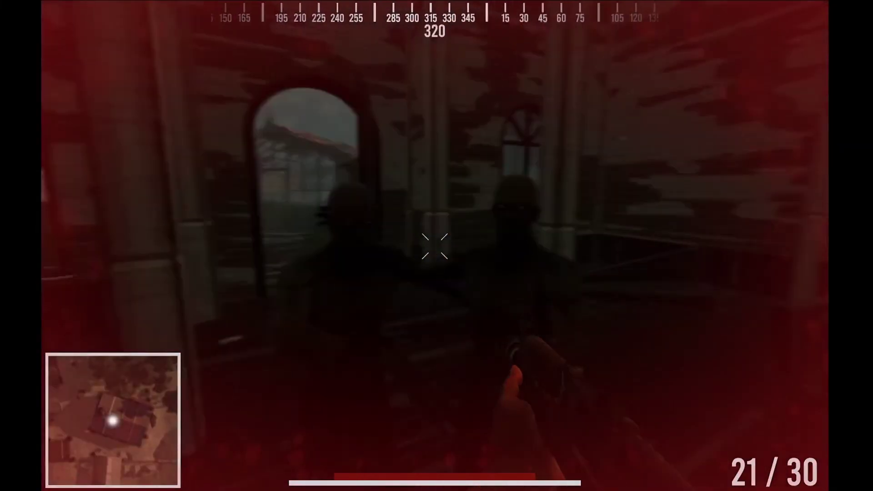
pyautogui.click(434, 247)
pyautogui.click(435, 246)
pyautogui.click(434, 246)
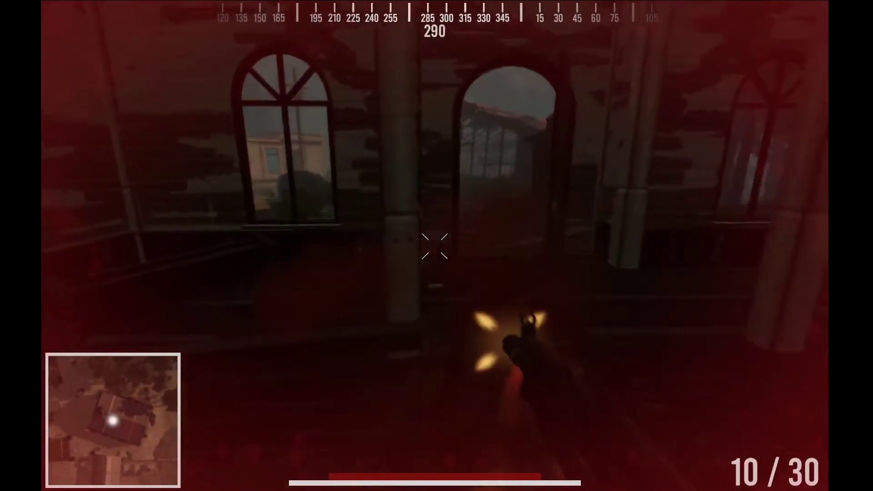